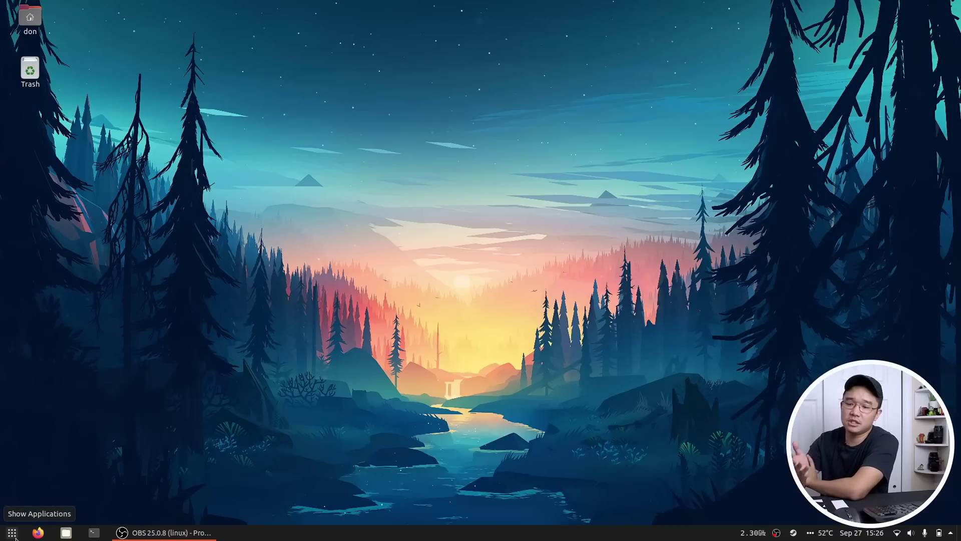
Toggle the applications grid open and closed several times, ending on the plain desktop
left_click(12, 532)
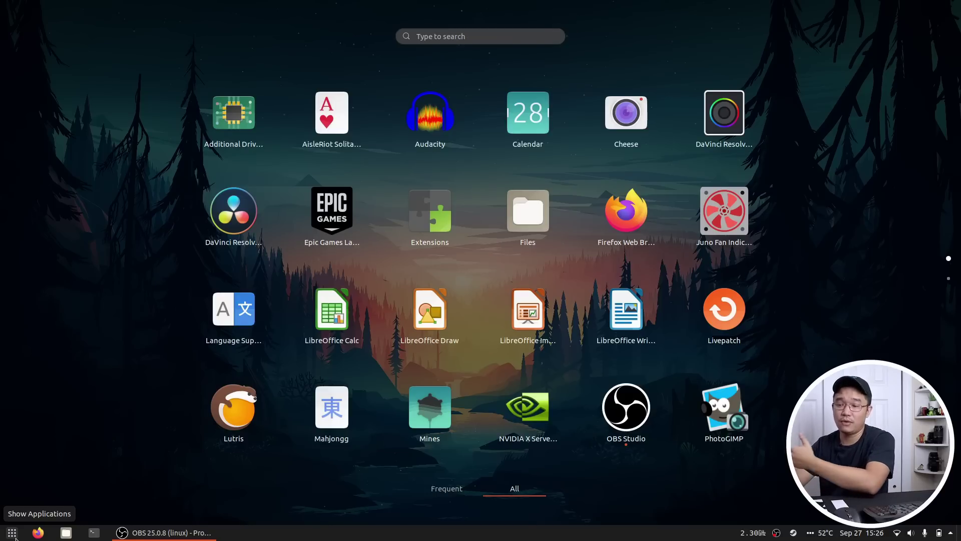
left_click(15, 537)
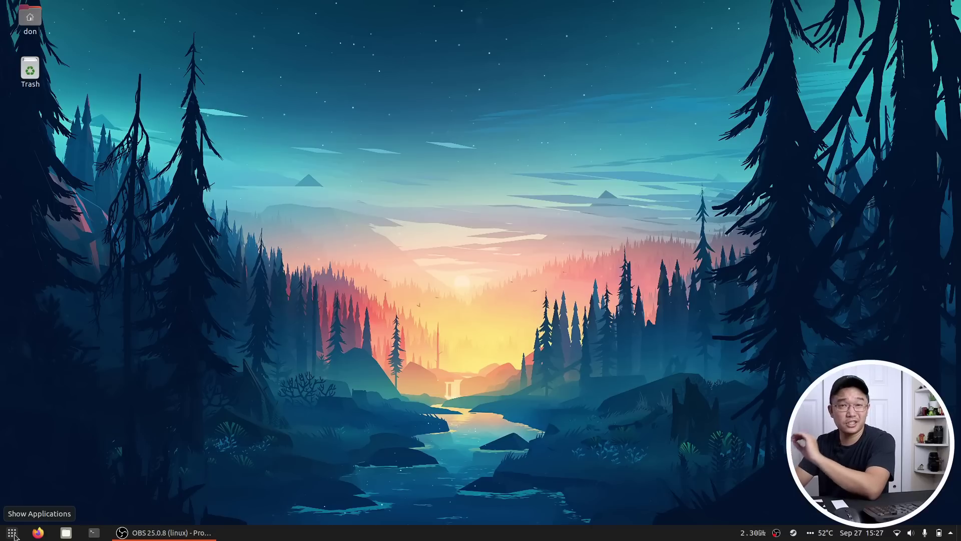
left_click(12, 533)
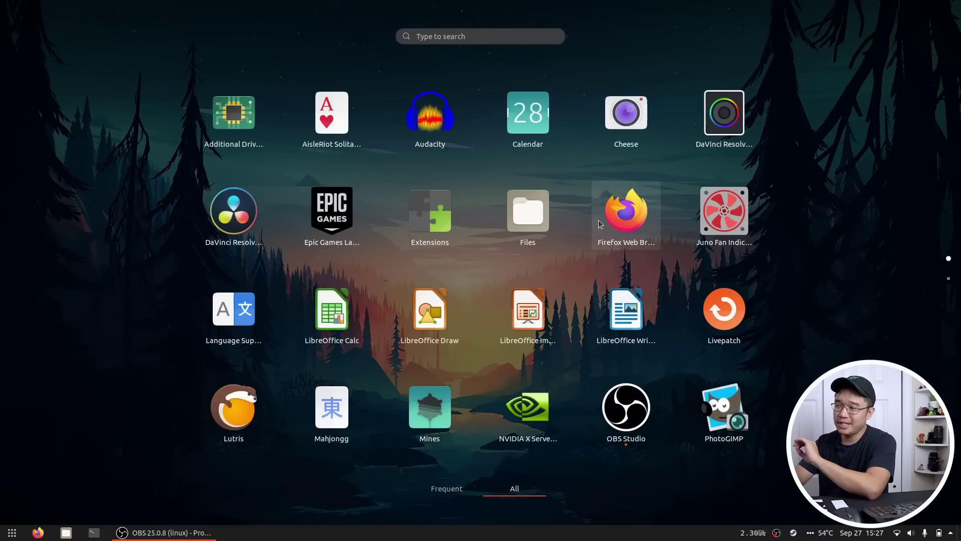
left_click(12, 533)
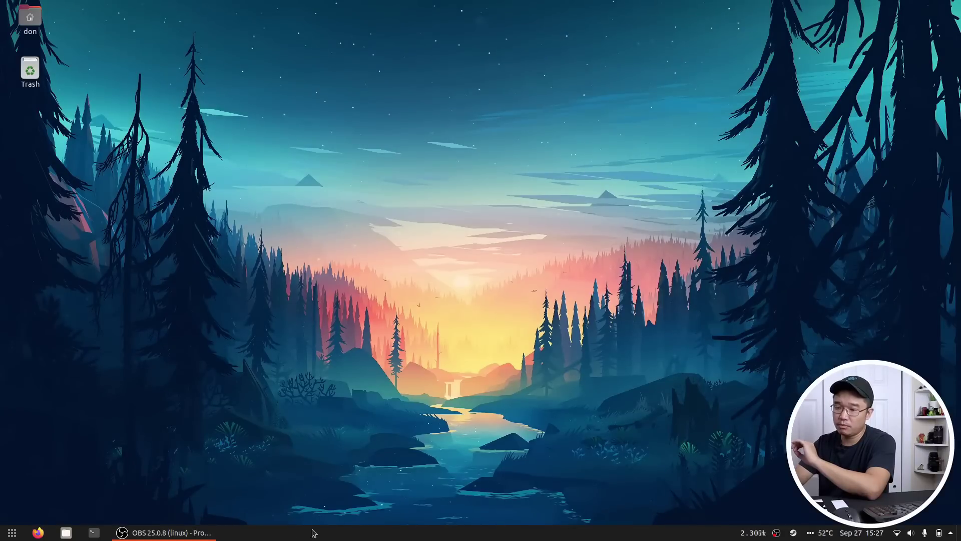
left_click(12, 533)
left_click(12, 532)
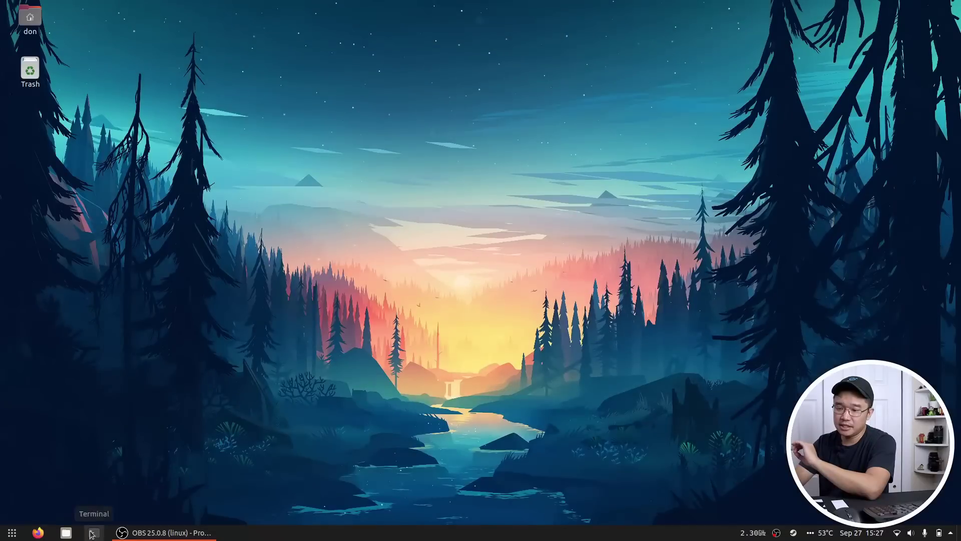
Check the taskbar's CPU frequency manager, fan speed options and volume/battery system menu
mouse_move(154, 536)
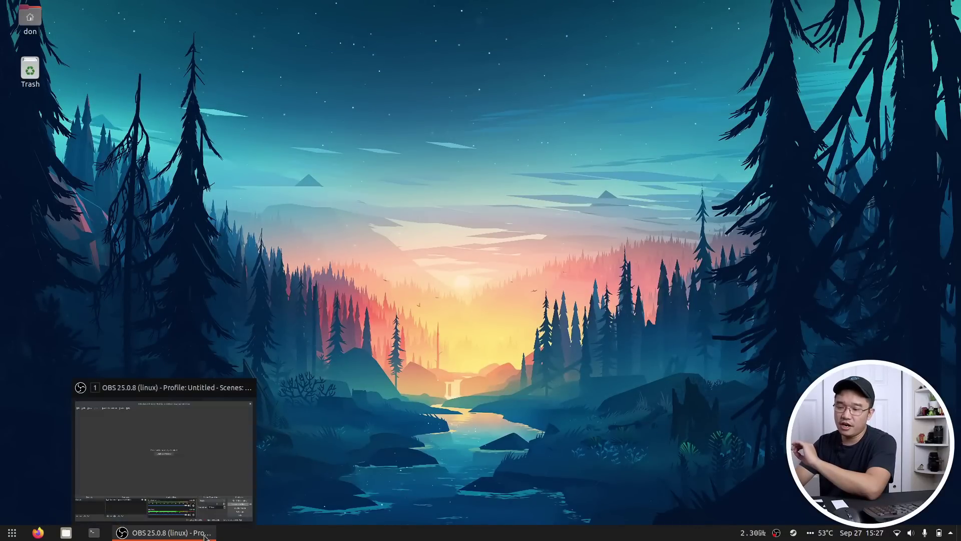
left_click(755, 534)
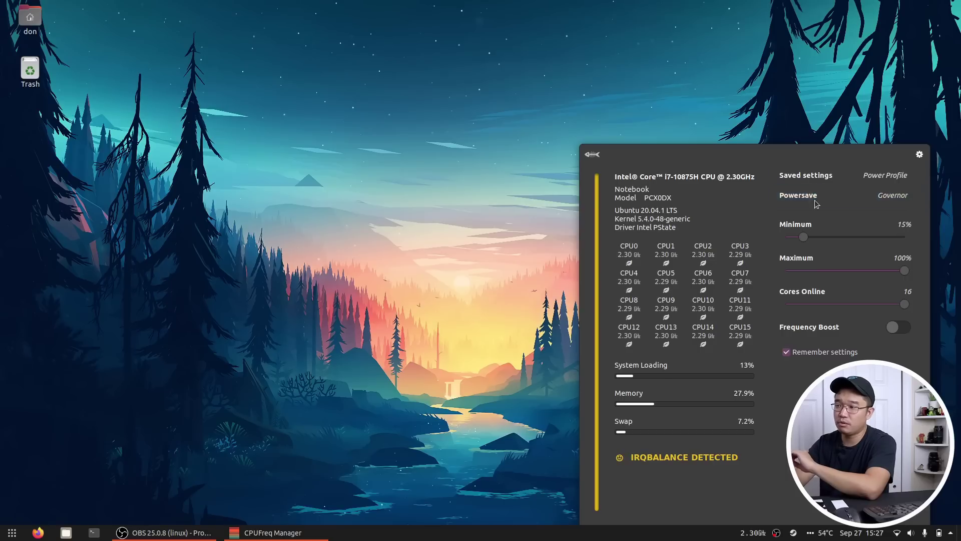
left_click(777, 533)
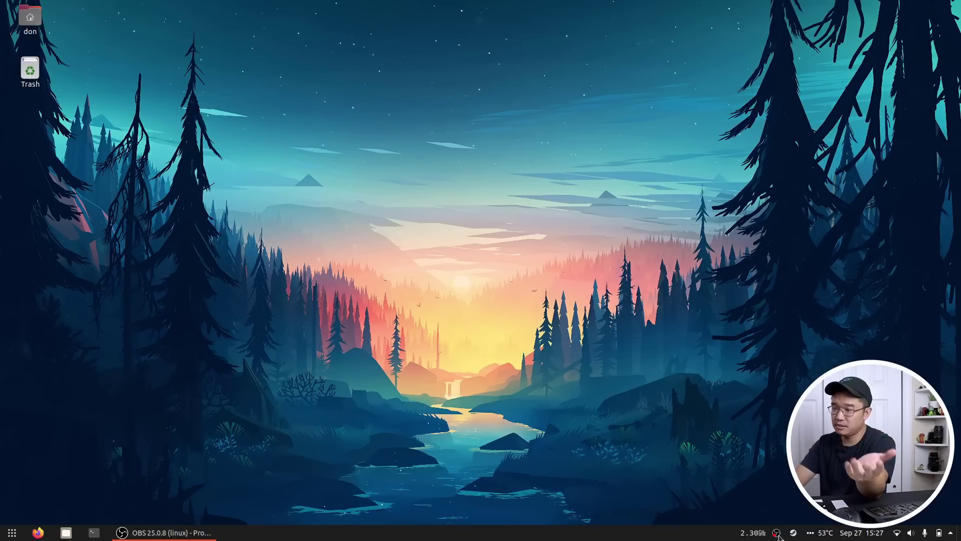
left_click(812, 534)
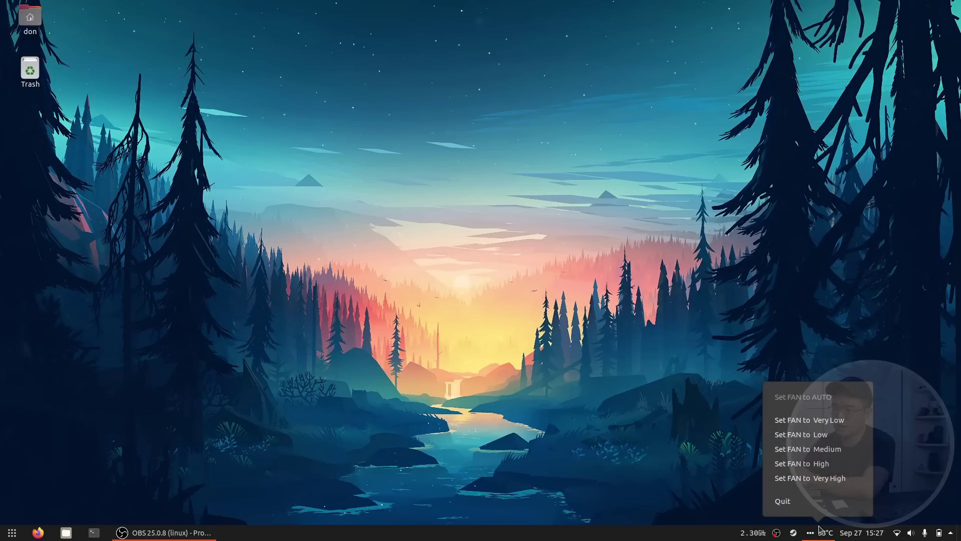
left_click(821, 537)
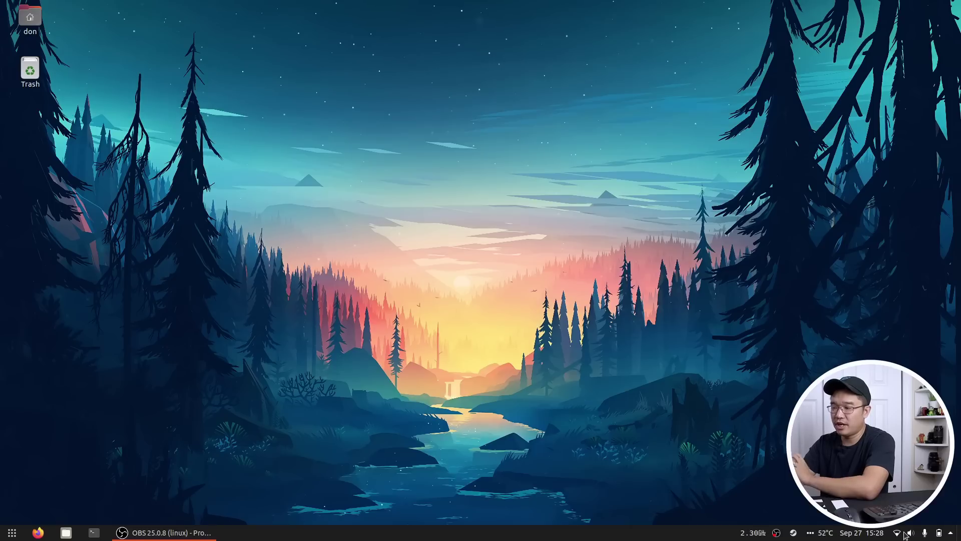
left_click(940, 534)
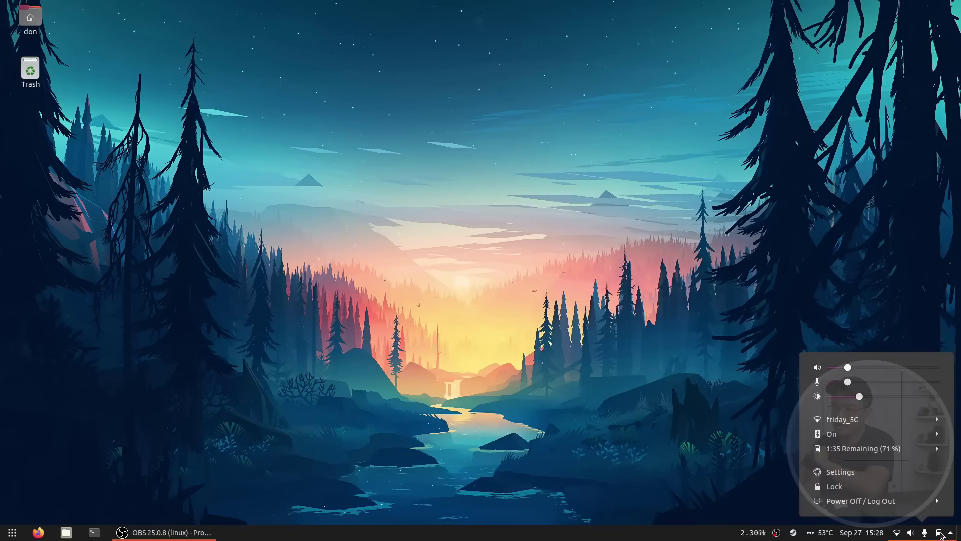
left_click(940, 535)
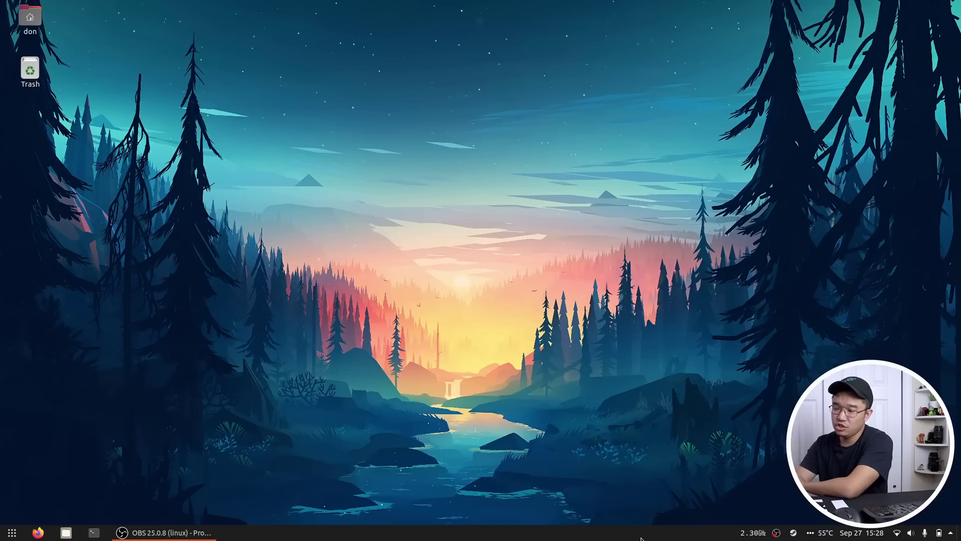
In Dash to Panel settings, try Tray Item Padding at -1 px, then restore 4 px
right_click(594, 537)
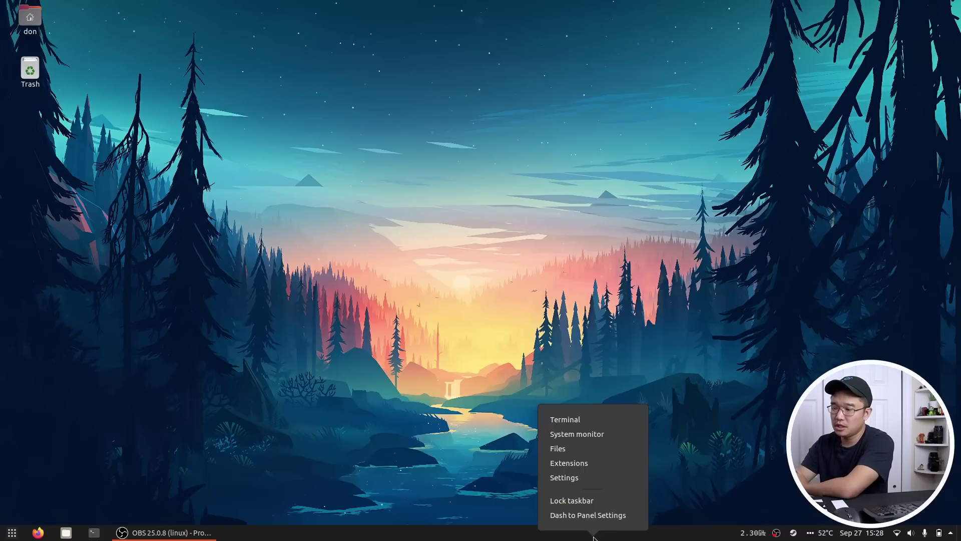
left_click(586, 519)
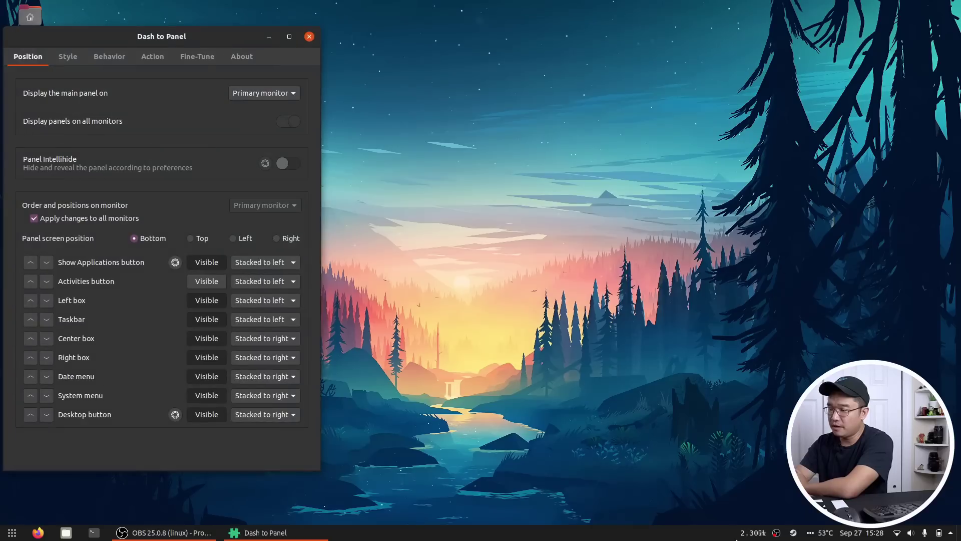
left_click(188, 58)
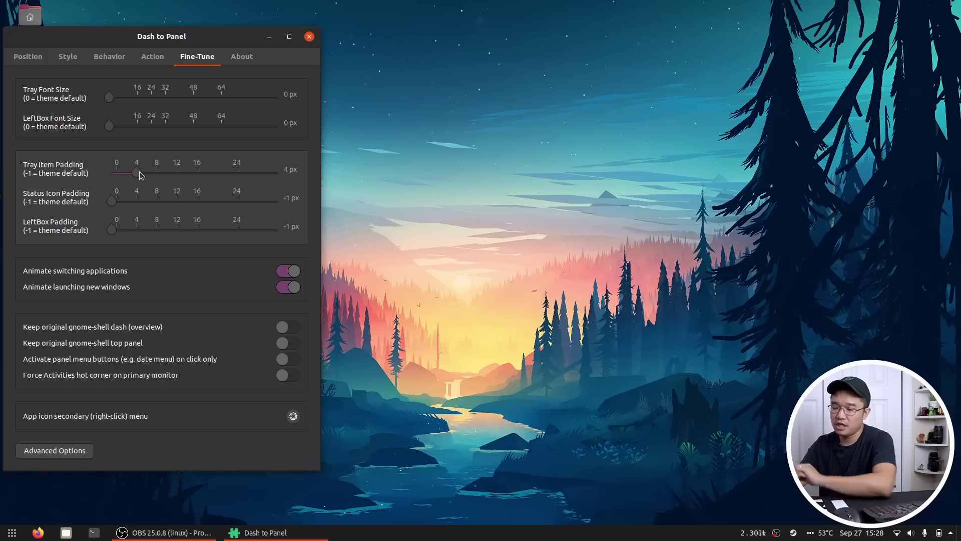
left_click_drag(140, 171, 111, 175)
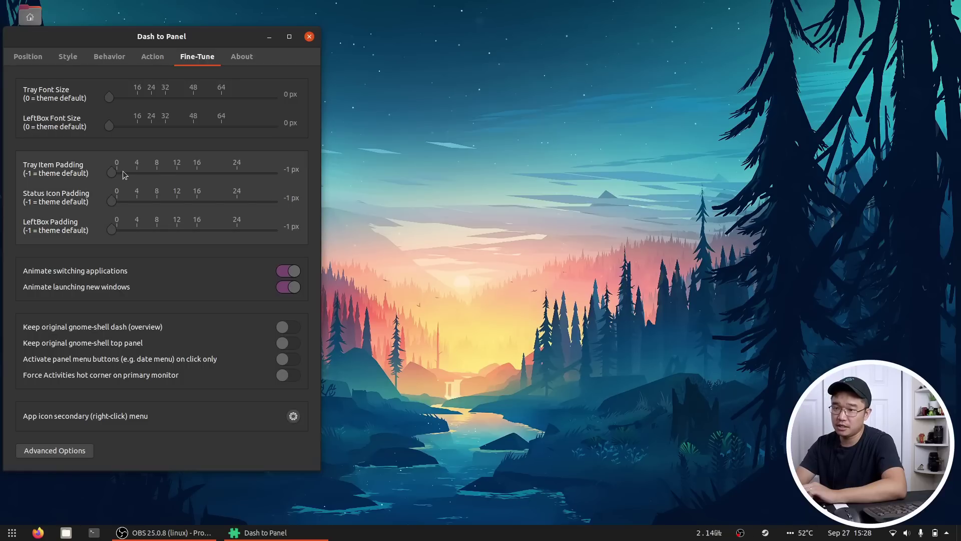
left_click_drag(113, 174, 137, 173)
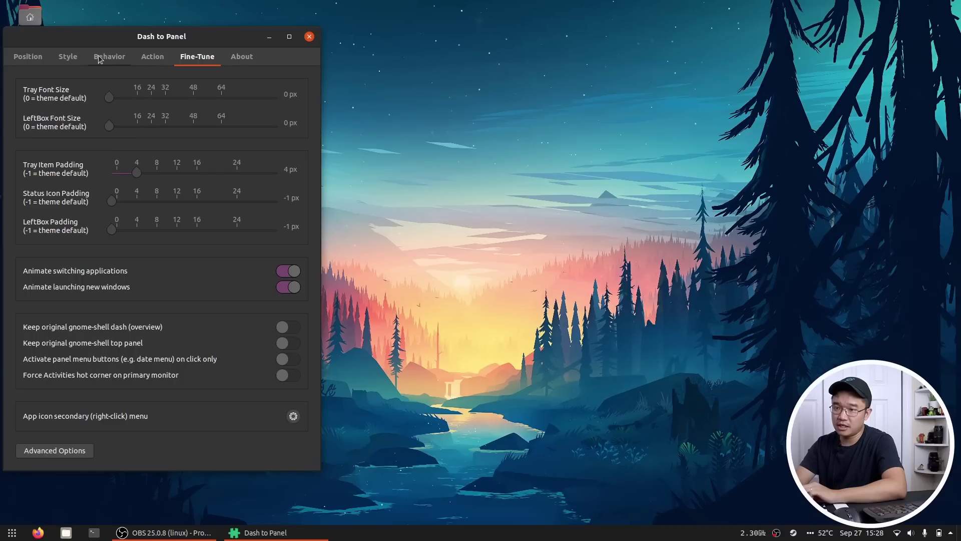
left_click(67, 57)
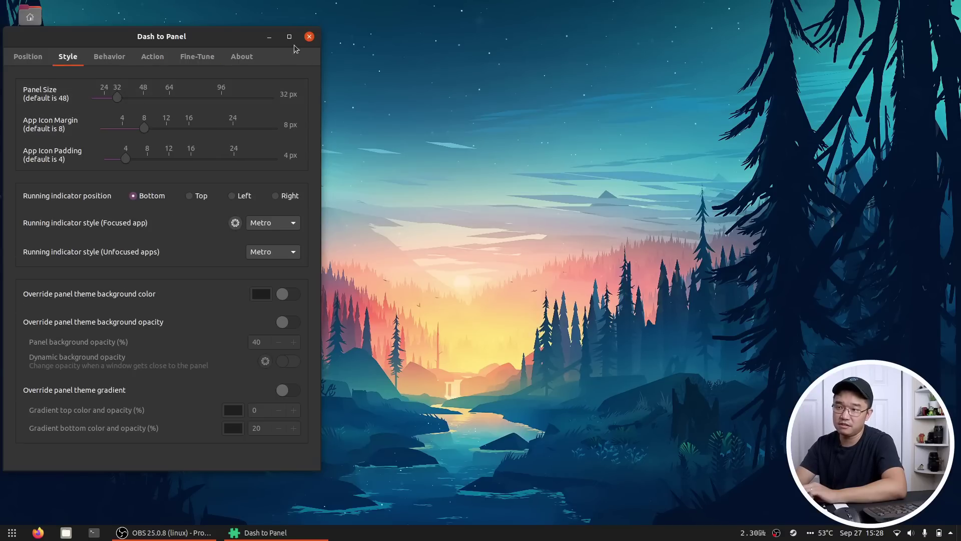
left_click(309, 38)
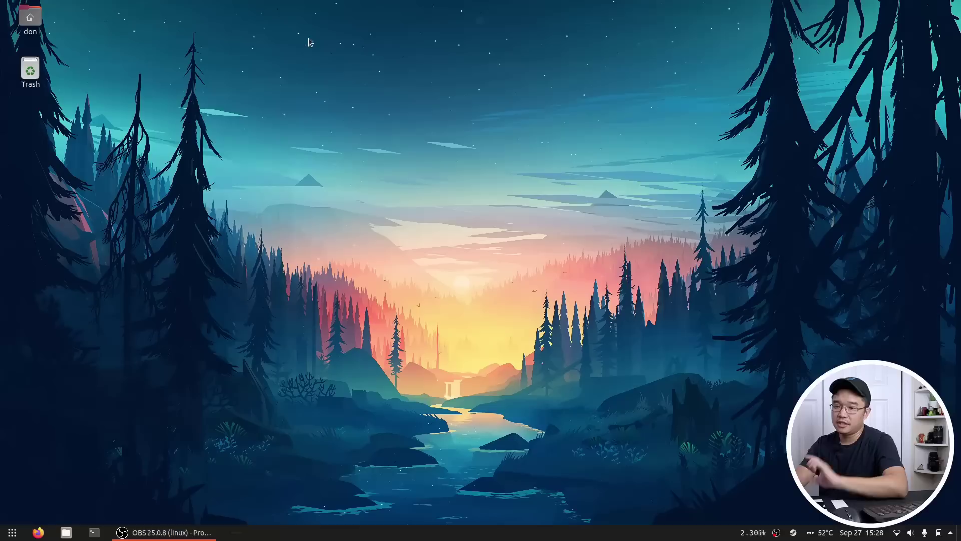
View DaVinci Resolve's launch options, then Steam's on the grid's second page
left_click(12, 532)
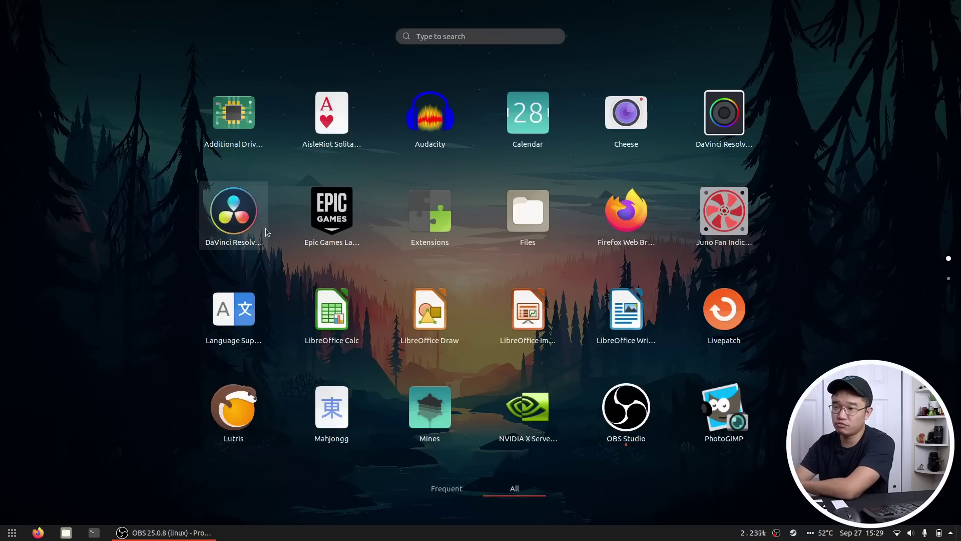
right_click(243, 216)
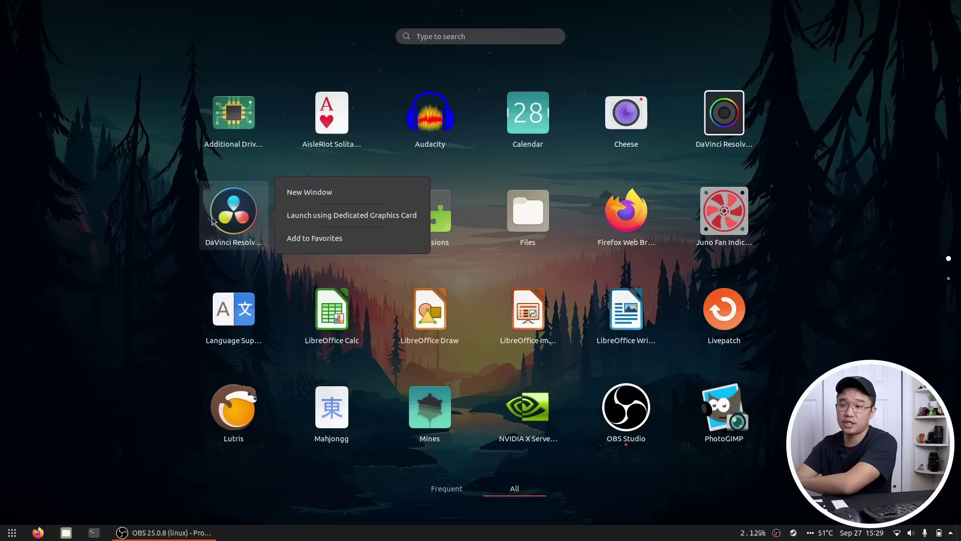
left_click(173, 314)
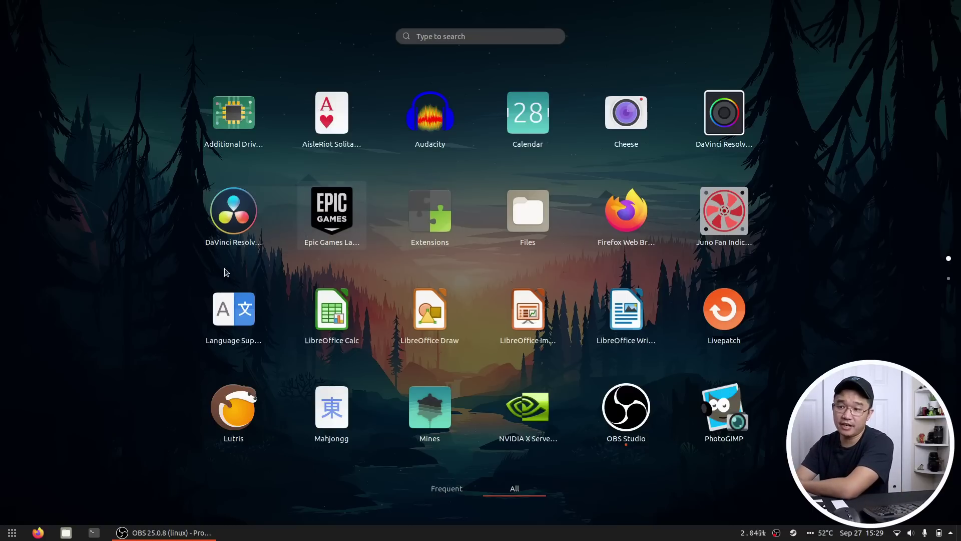
scroll(570, 361, "down", 1)
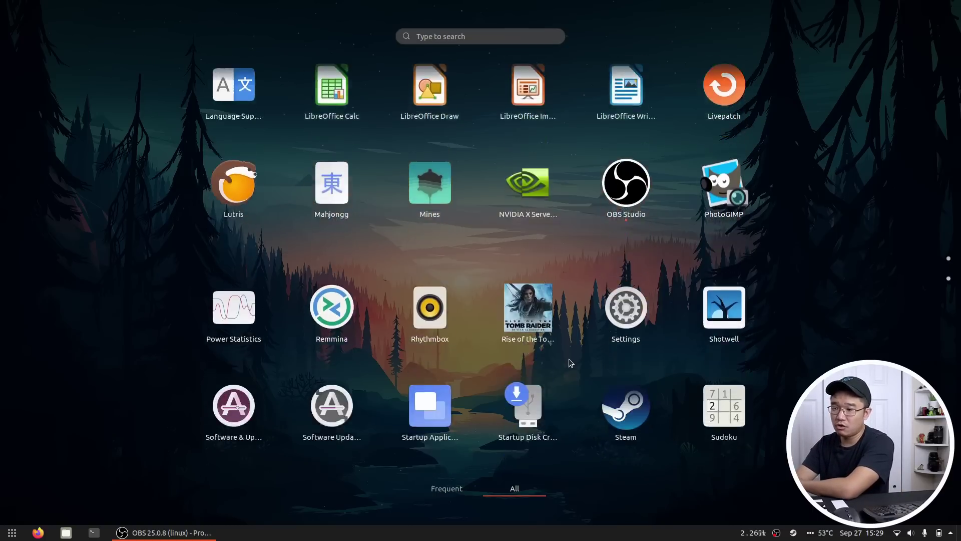
scroll(569, 358, "down", 1)
right_click(637, 203)
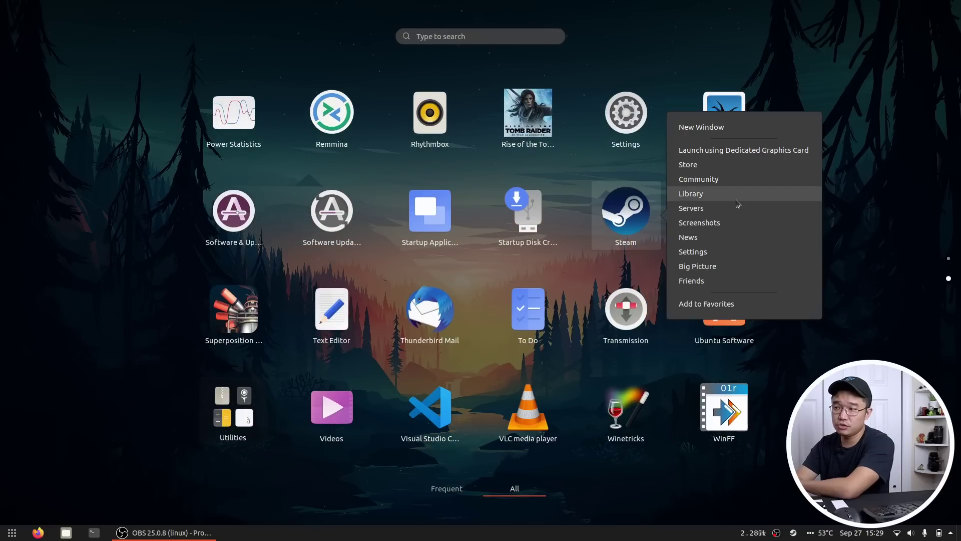
left_click(900, 289)
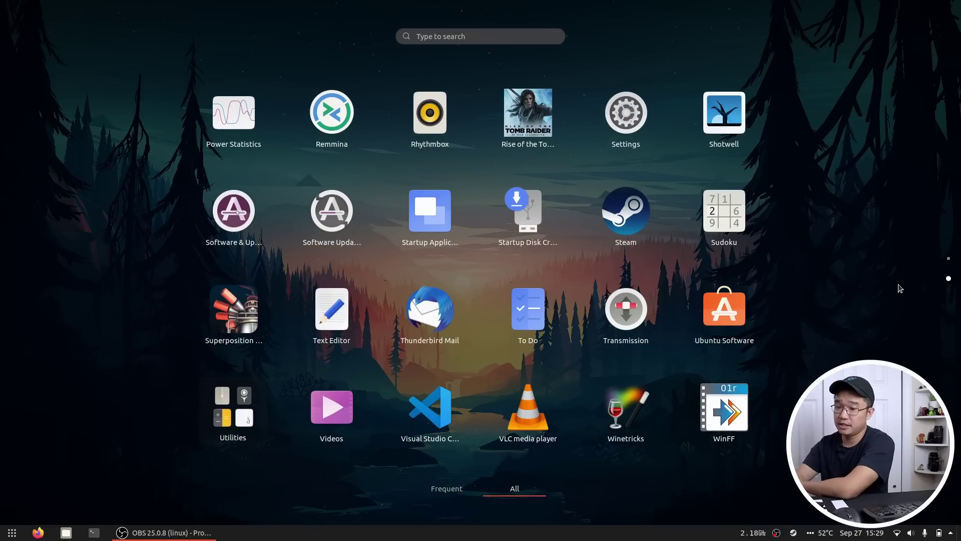
Launch GNOME Tweaks via a 'tweaks' search and view its Yaru-dark Appearance settings
left_click(900, 289)
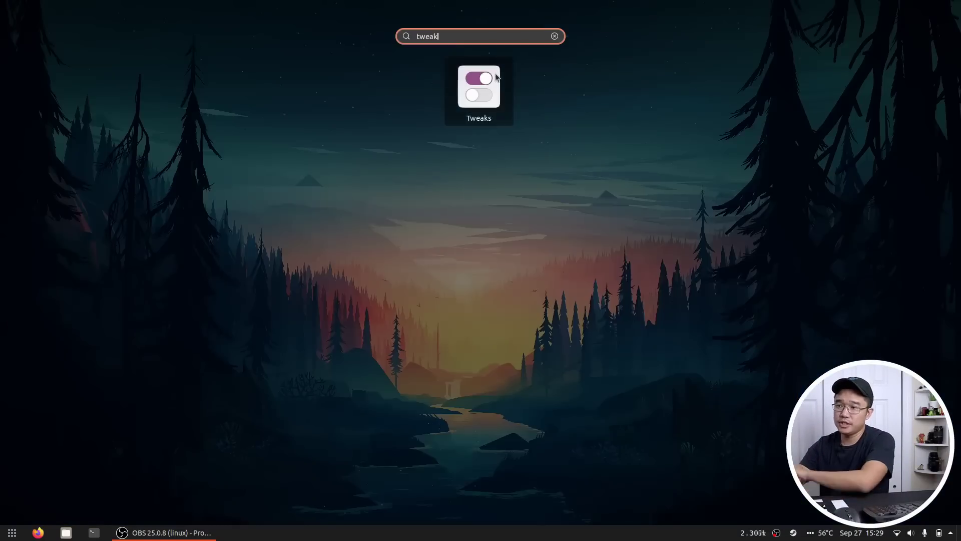
key("Return")
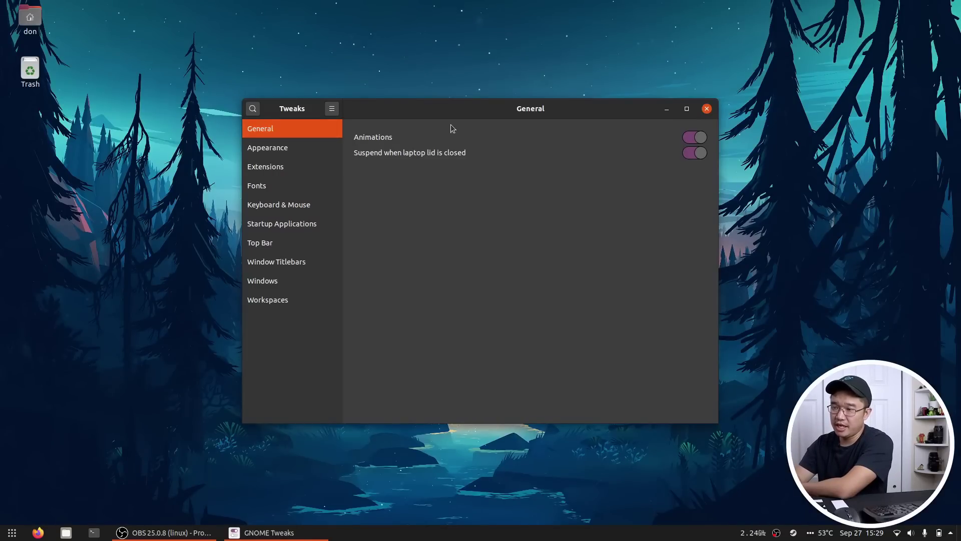
left_click(299, 147)
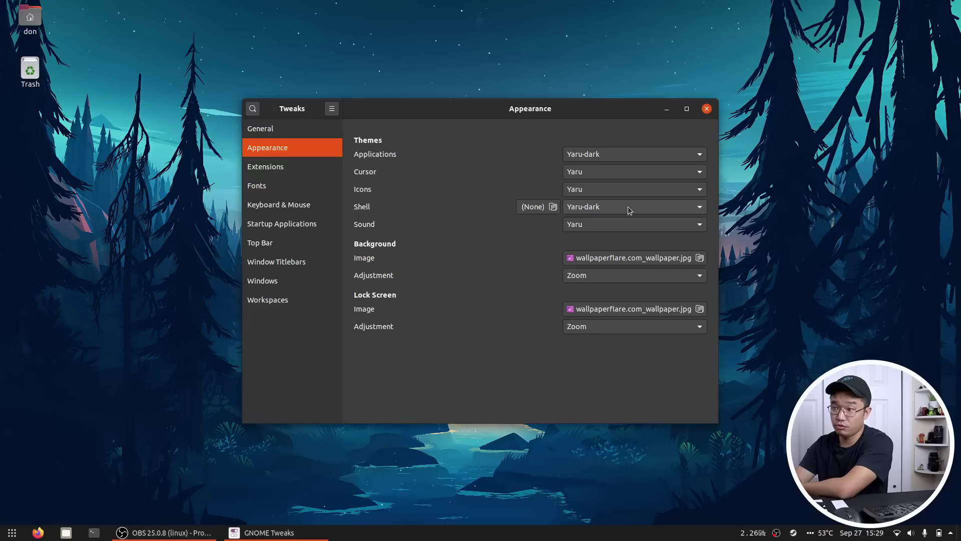
left_click_drag(600, 110, 585, 97)
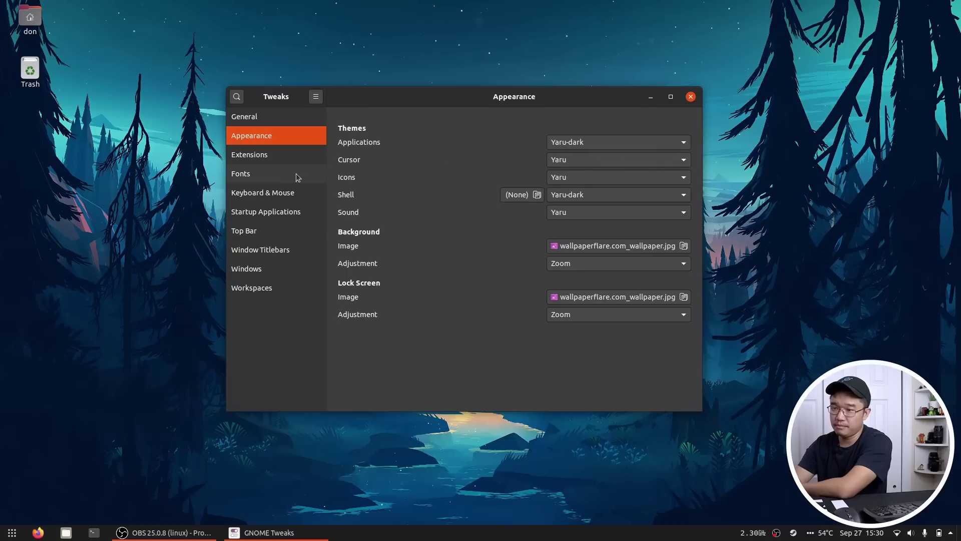
Show the Extensions page and drag the Tweaks window around to display the wobbly effect
left_click(268, 155)
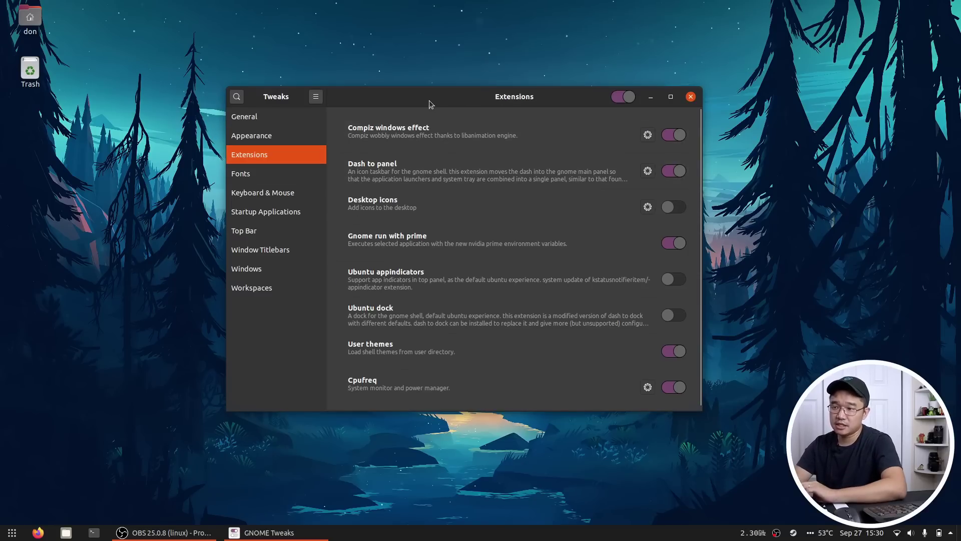
left_click_drag(428, 100, 508, 90)
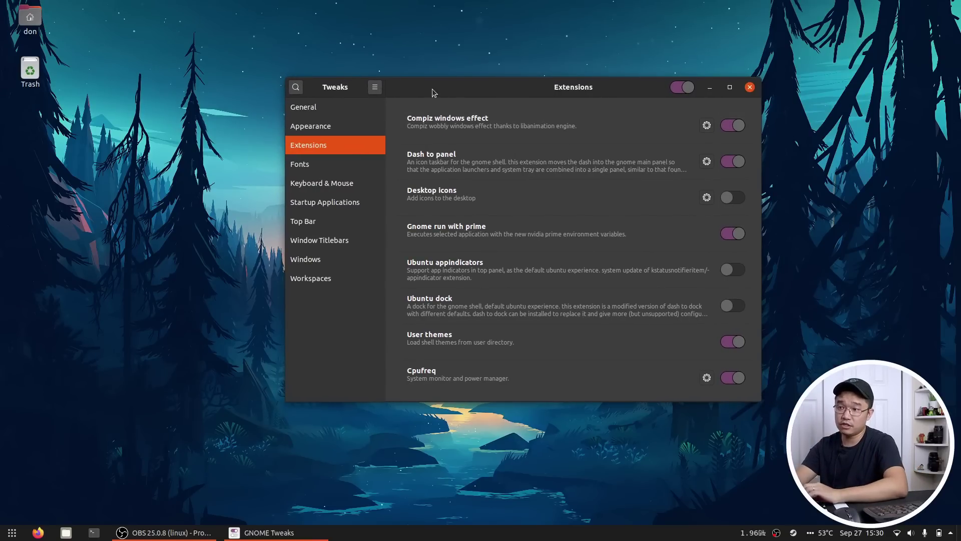
left_click_drag(432, 88, 353, 118)
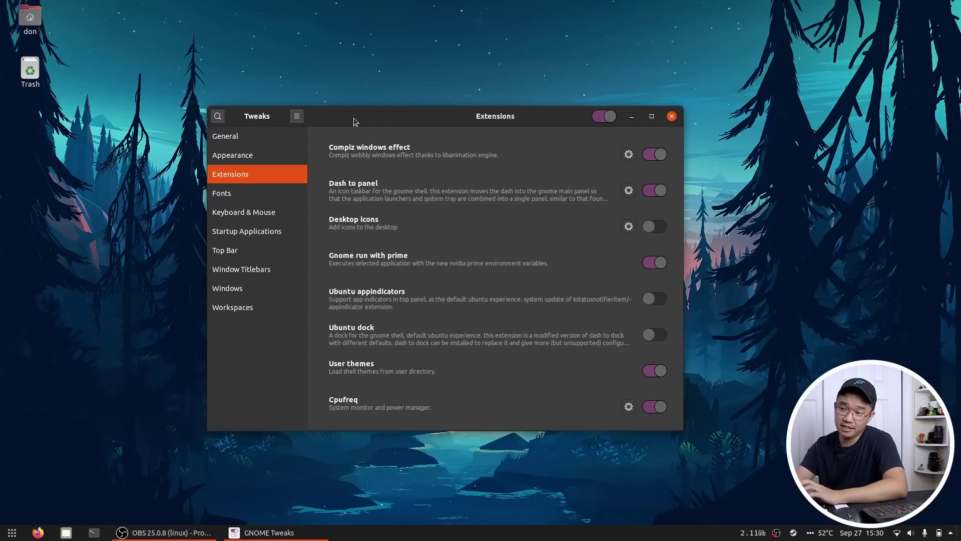
mouse_move(395, 117)
left_mouse_down()
mouse_move(431, 107)
mouse_move(352, 94)
mouse_move(381, 106)
left_mouse_up()
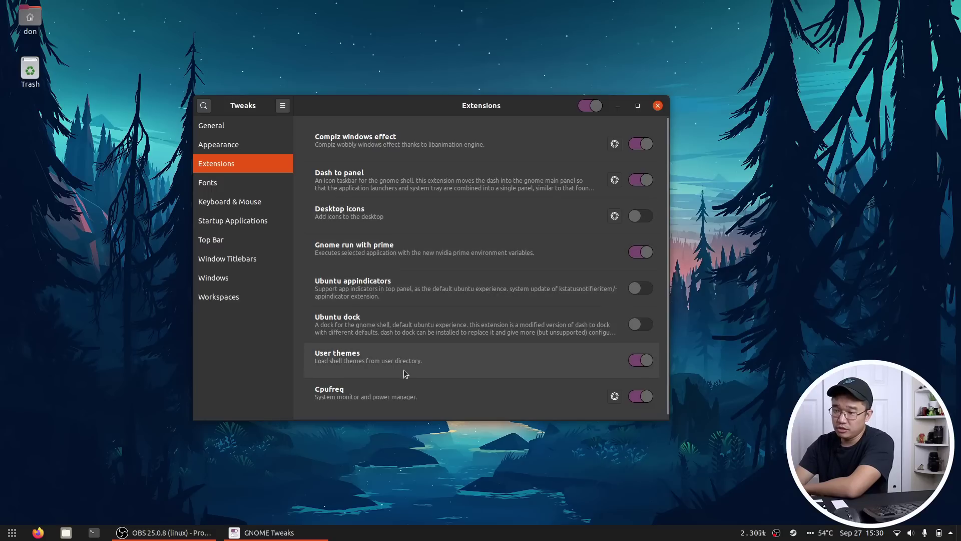
Open the taskbar's CPU frequency popup and dismiss it again
scroll(405, 373, "down", 1)
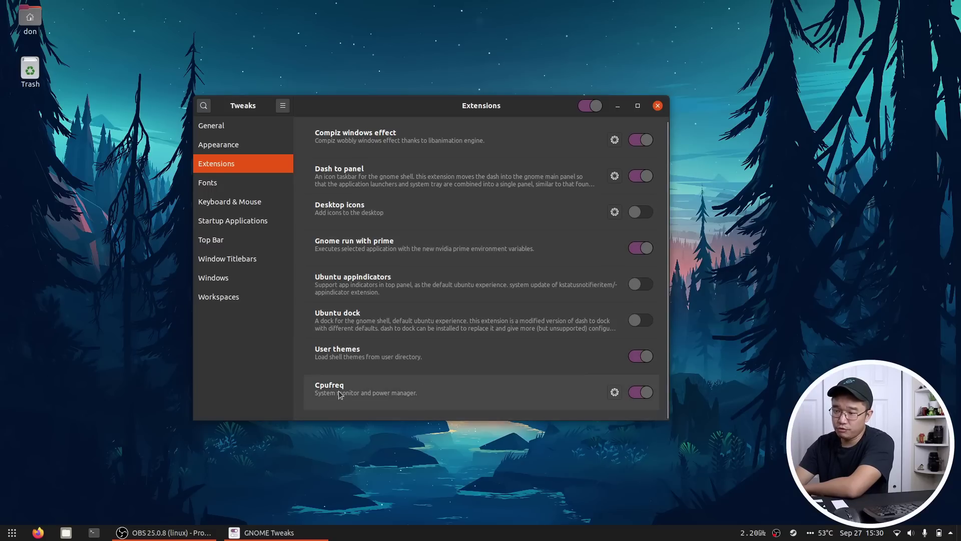
left_click(754, 535)
left_click(88, 18)
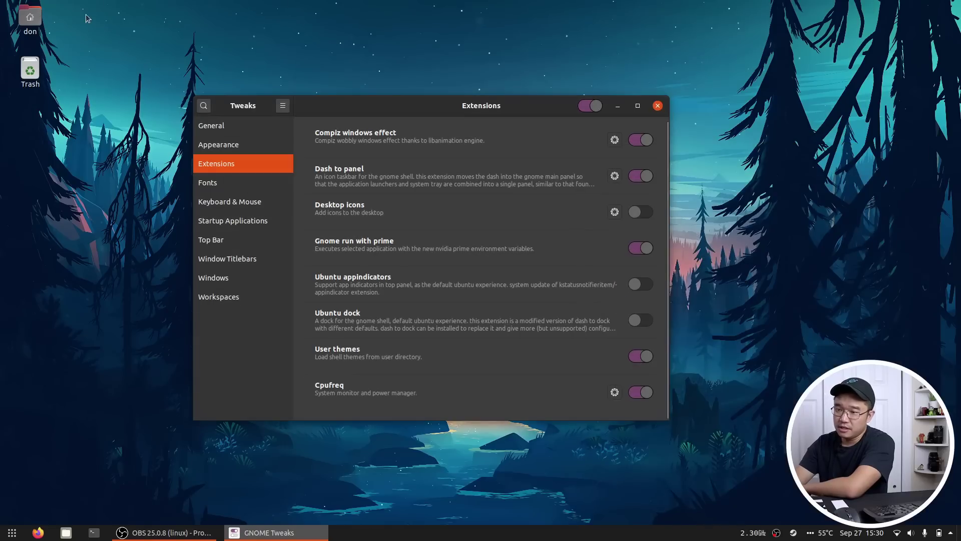
Browse Tweaks categories from Fonts through Workspaces, return to Extensions, and close Tweaks
left_click(208, 183)
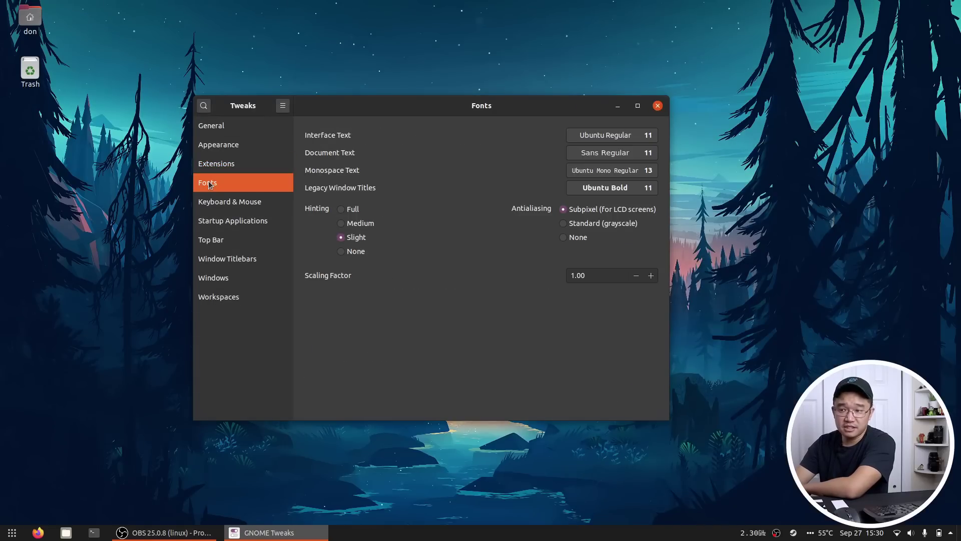
left_click(225, 201)
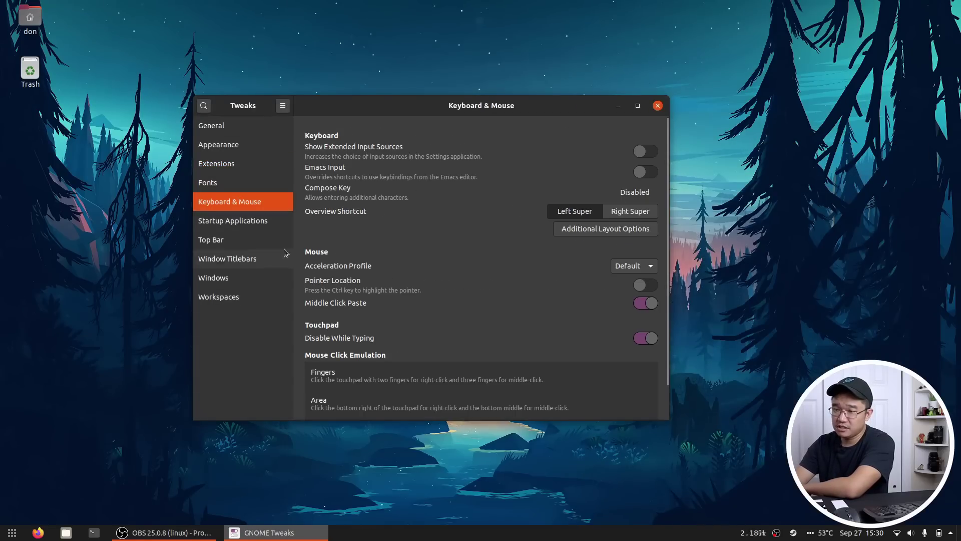
left_click(246, 221)
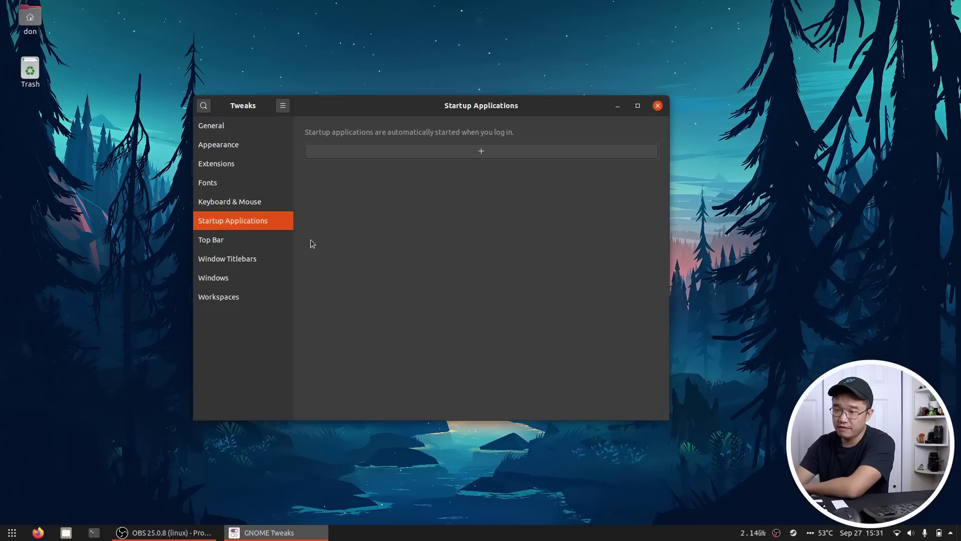
left_click(253, 240)
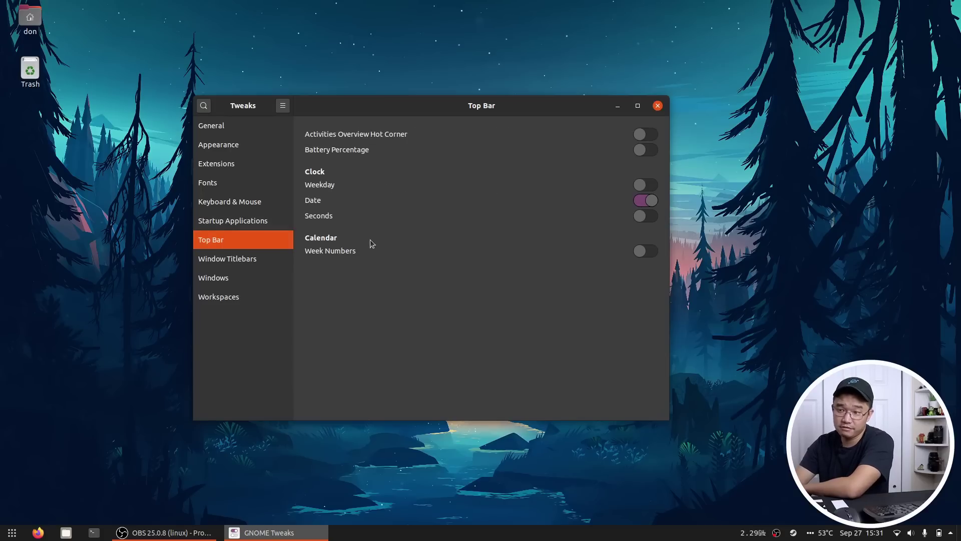
left_click(239, 258)
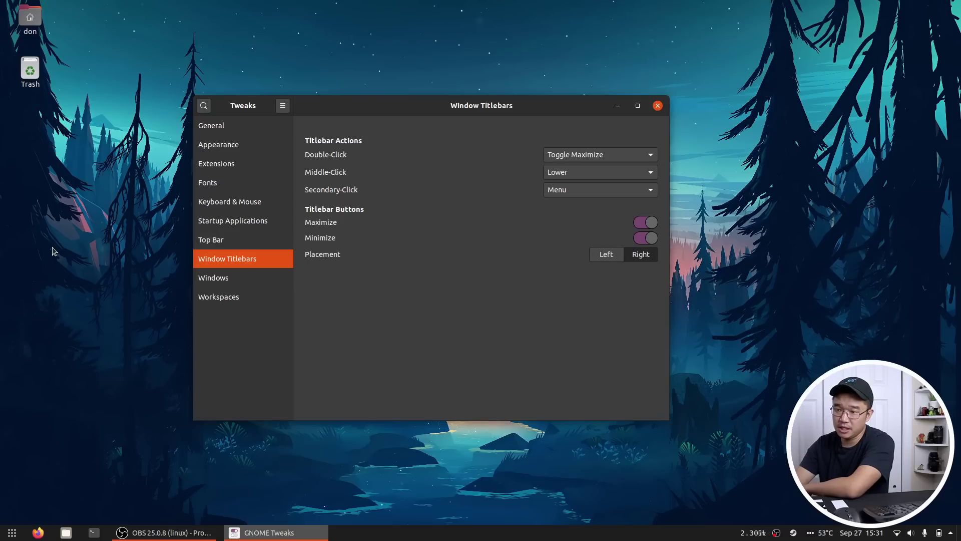
left_click(217, 280)
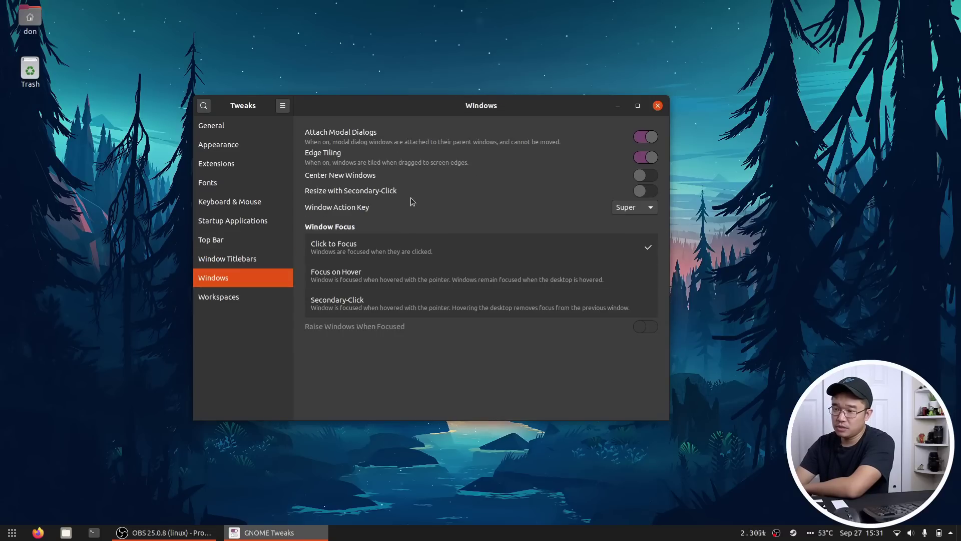
left_click(237, 307)
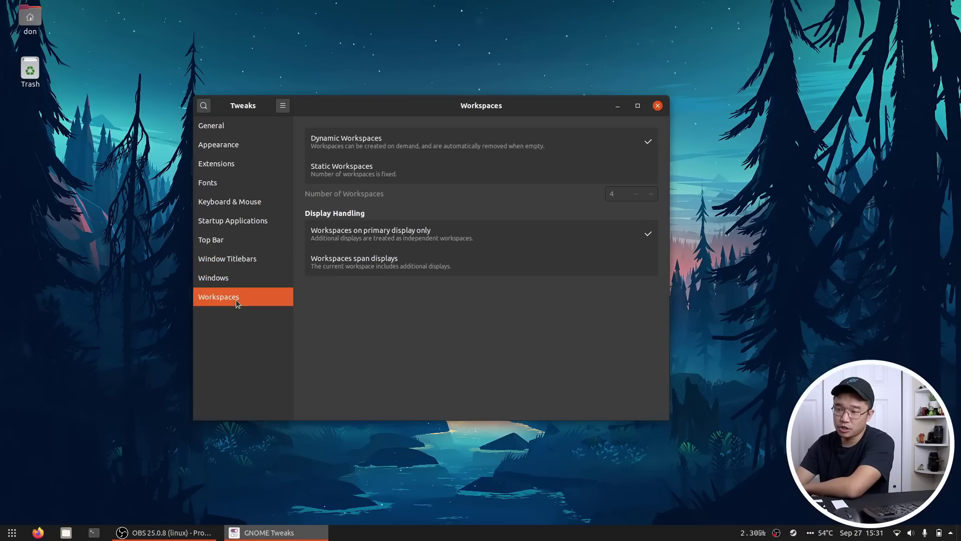
left_click(239, 163)
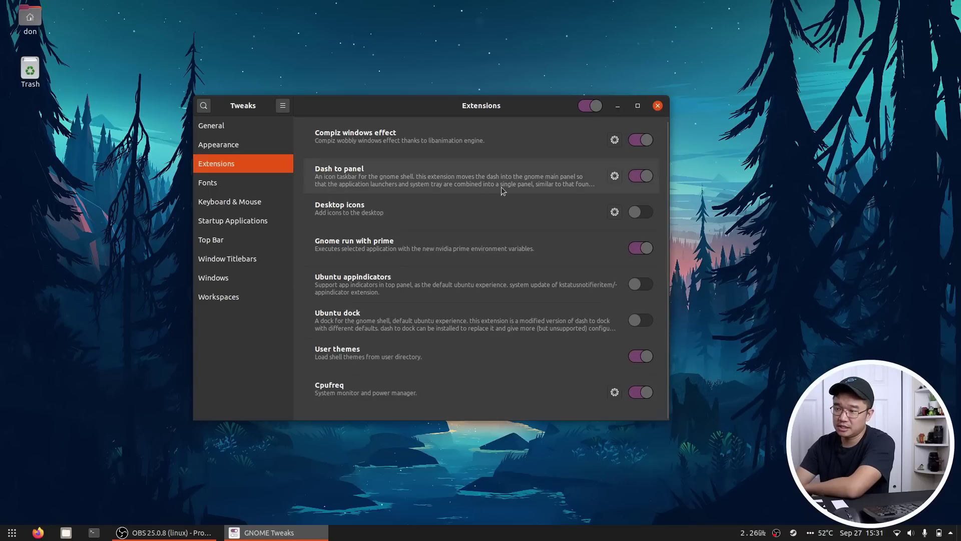
left_click(658, 105)
left_click(11, 534)
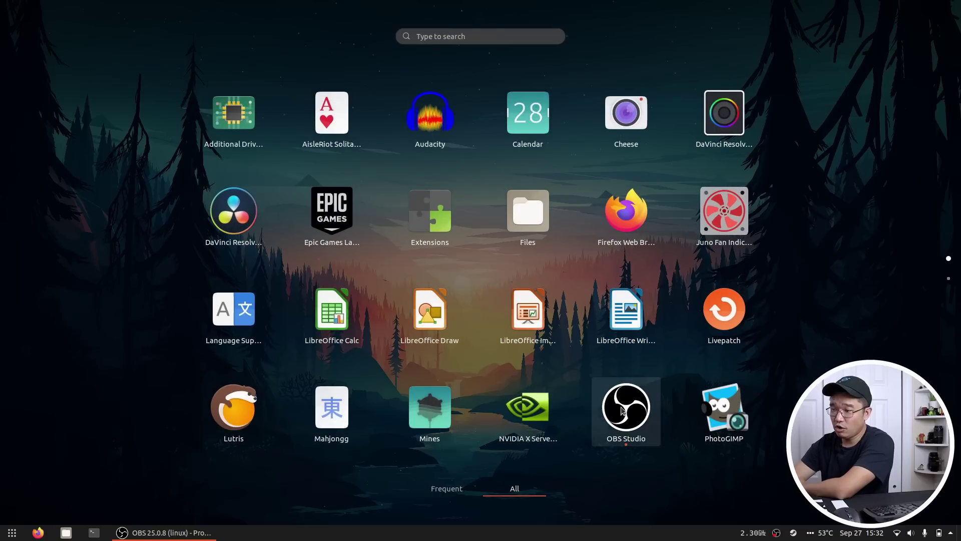
Scroll the applications grid back and forth, settling on page two with VLC and WinFF
scroll(655, 370, "down", 1)
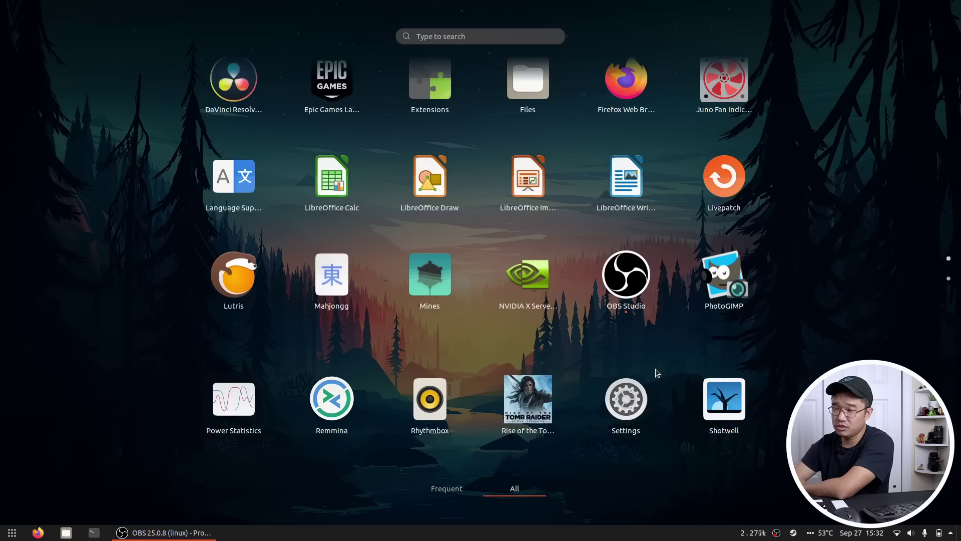
scroll(656, 370, "up", 1)
scroll(656, 371, "down", 2)
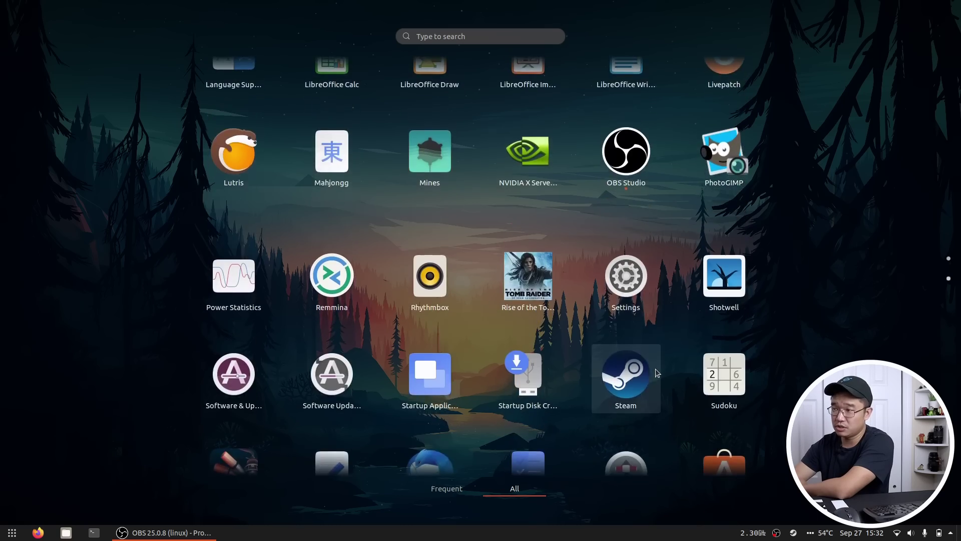
scroll(655, 369, "up", 2)
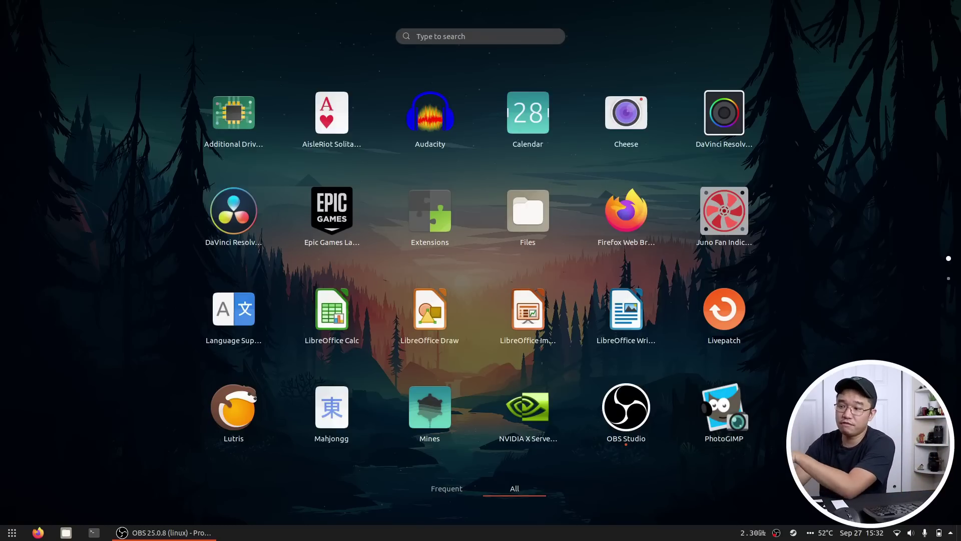
scroll(726, 369, "down", 5)
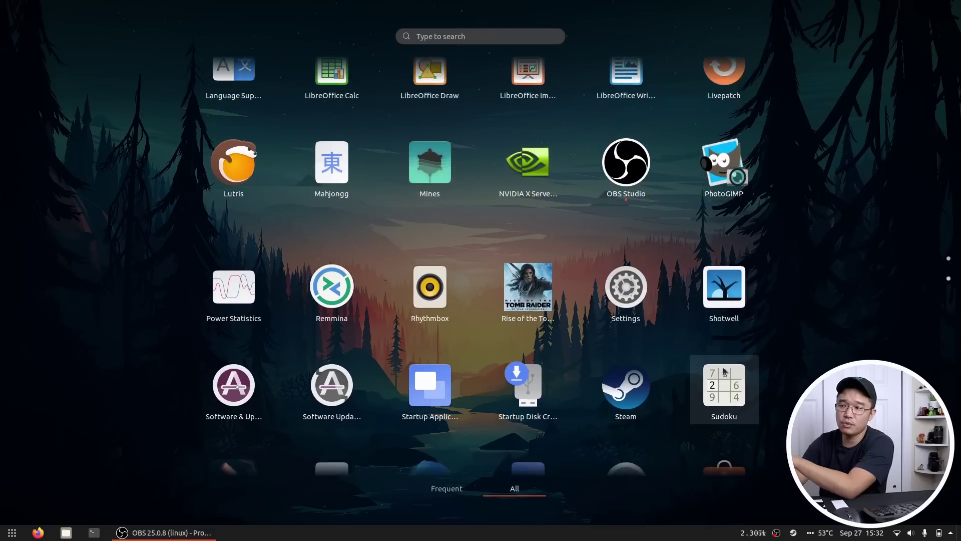
scroll(724, 370, "down", 3)
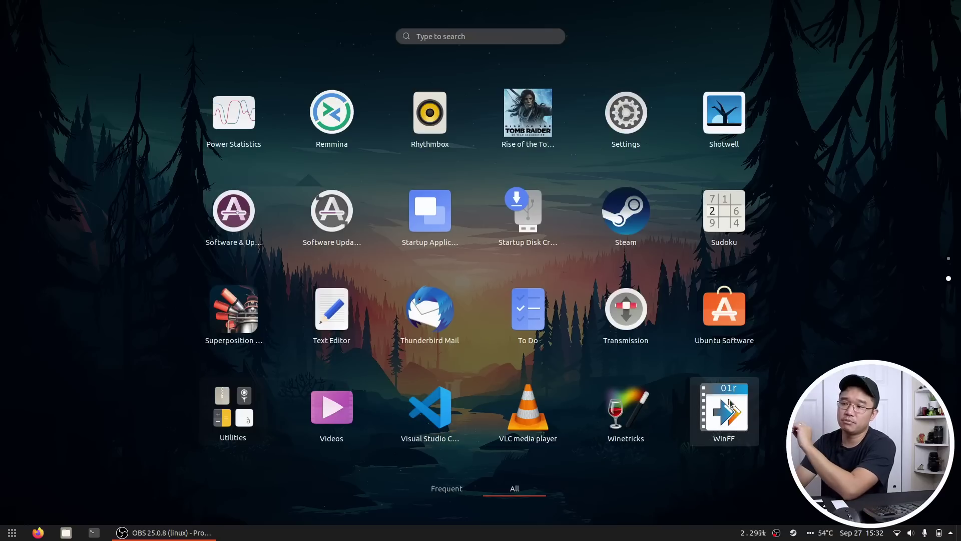
Launch WinFF maximised, cancel the Add file picker, keep the resolve copy preset, then close it
left_click(737, 422)
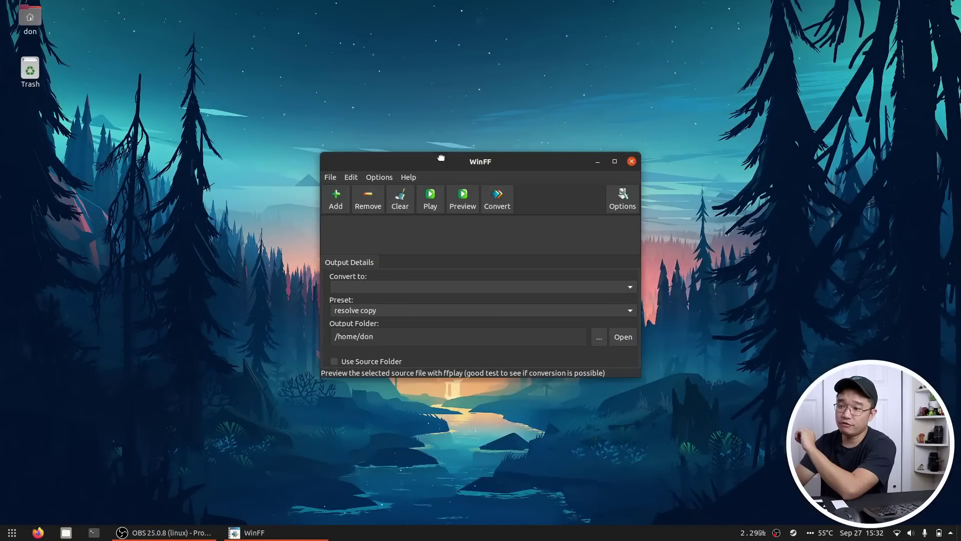
double_click(405, 156)
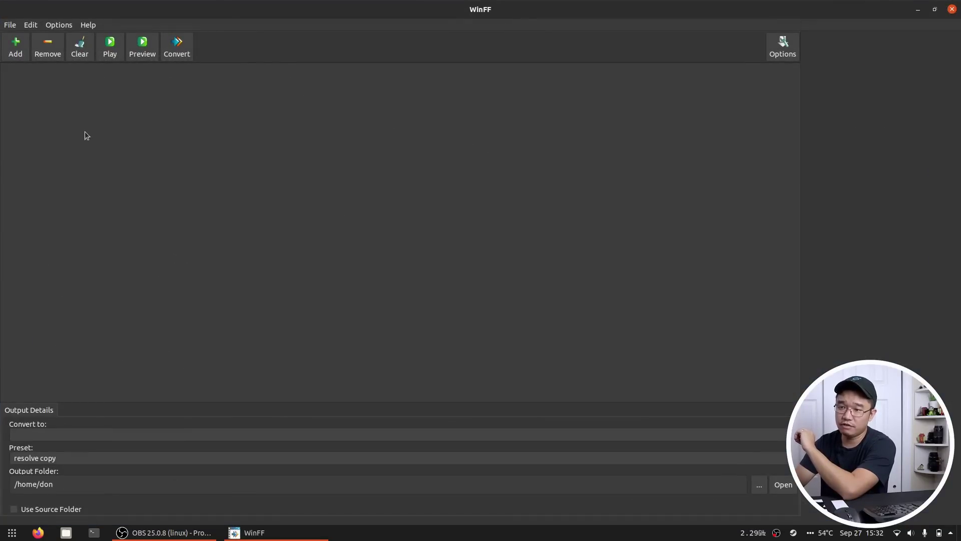
left_click(16, 46)
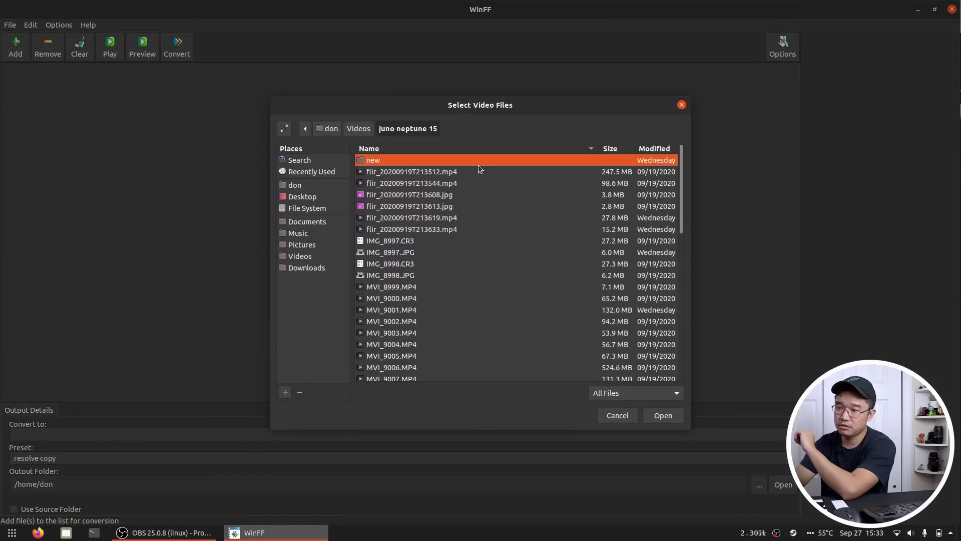
left_click(616, 417)
left_click(163, 458)
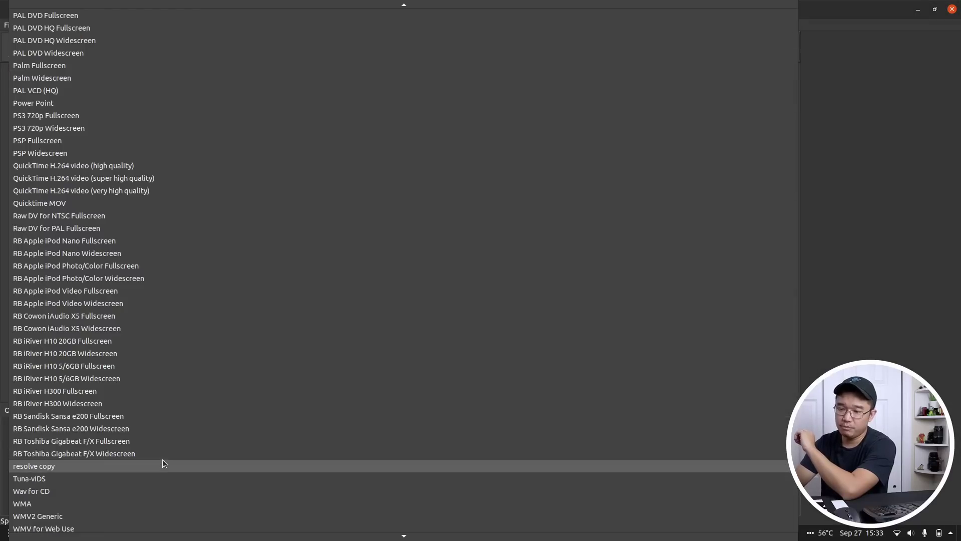
left_click(162, 459)
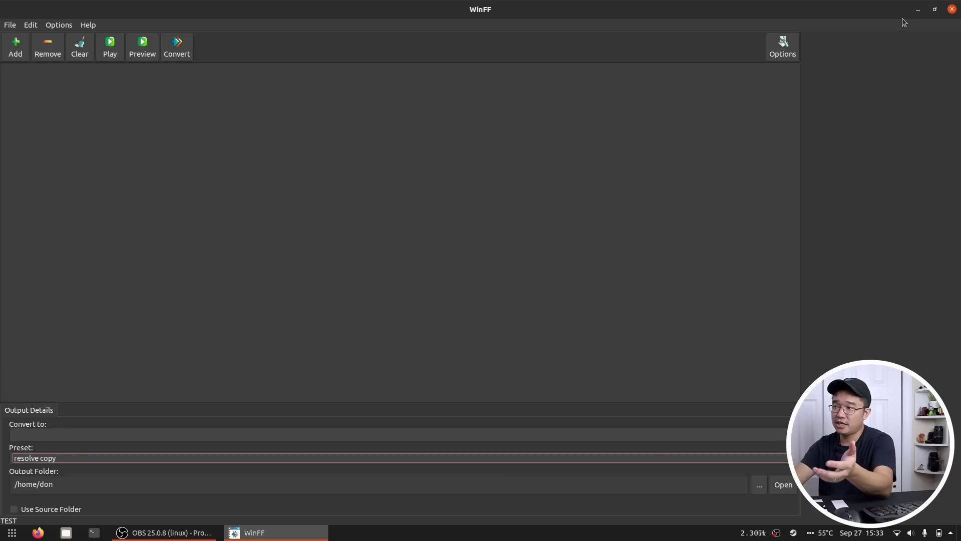
left_click(935, 9)
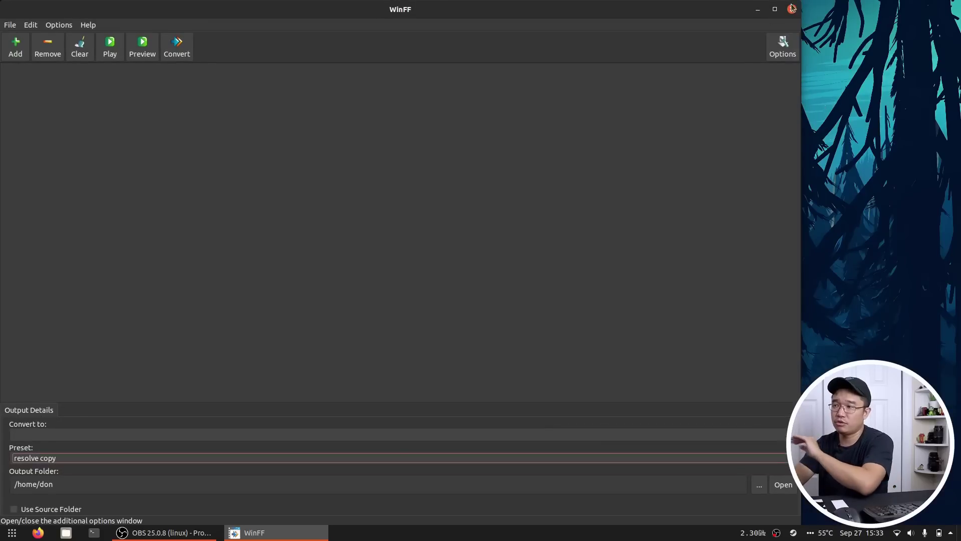
left_click(791, 9)
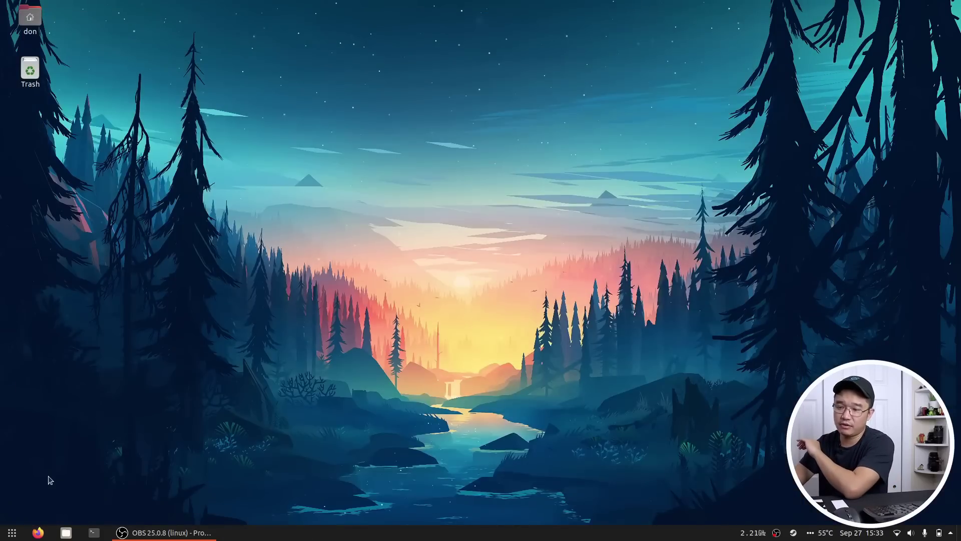
Open the applications grid, scroll to page two, and return to page one
left_click(11, 533)
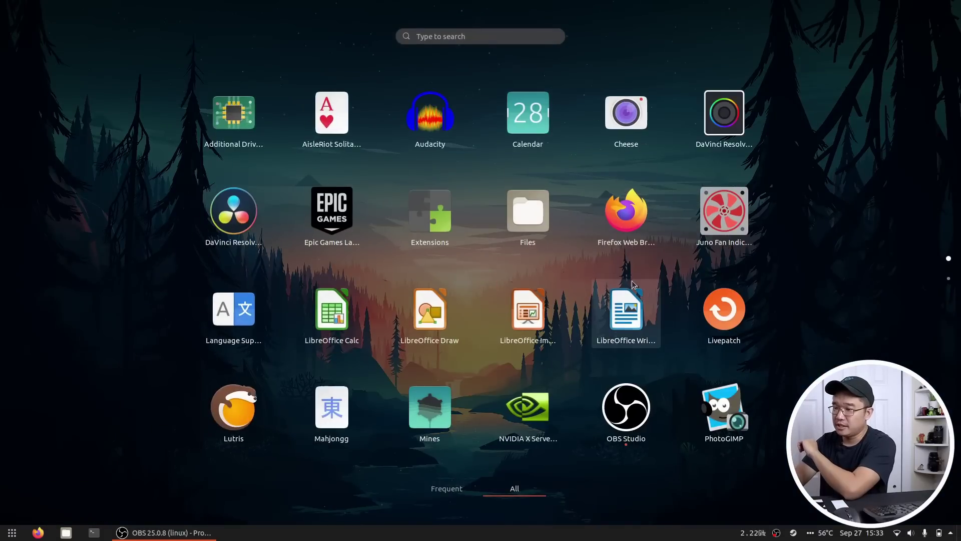
scroll(633, 284, "down", 1)
scroll(633, 284, "down", 3)
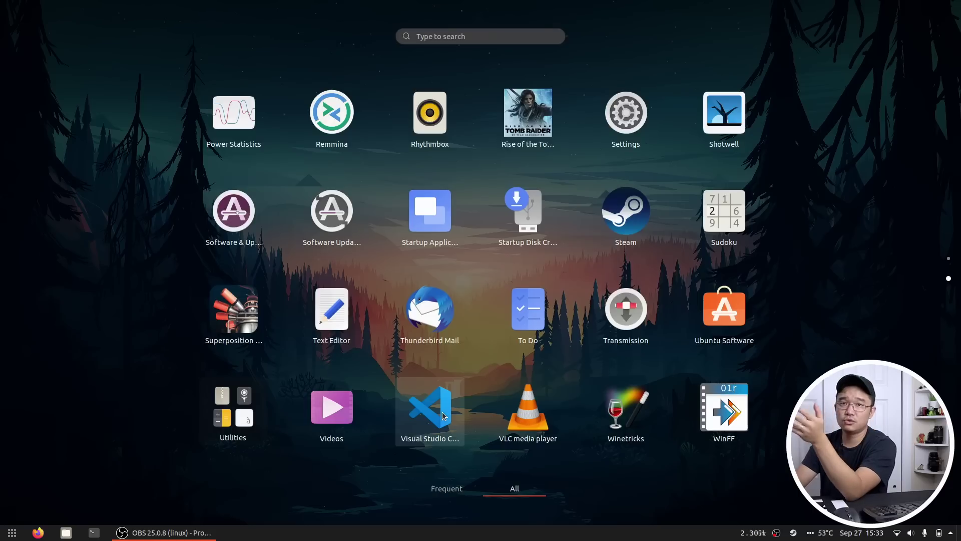
scroll(443, 414, "up", 1)
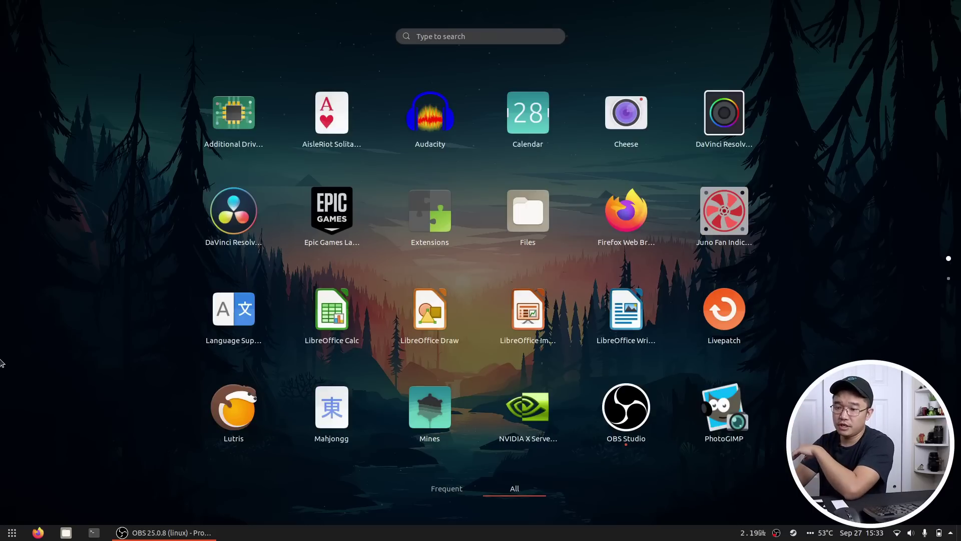
Bring OBS Studio to the front, then minimise it to reveal the bare desktop
left_click(150, 534)
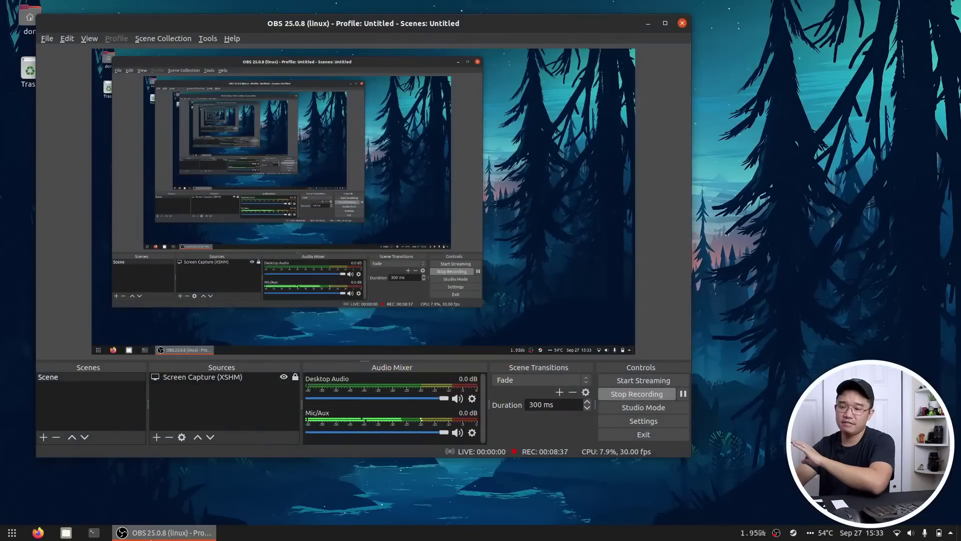
left_click(150, 534)
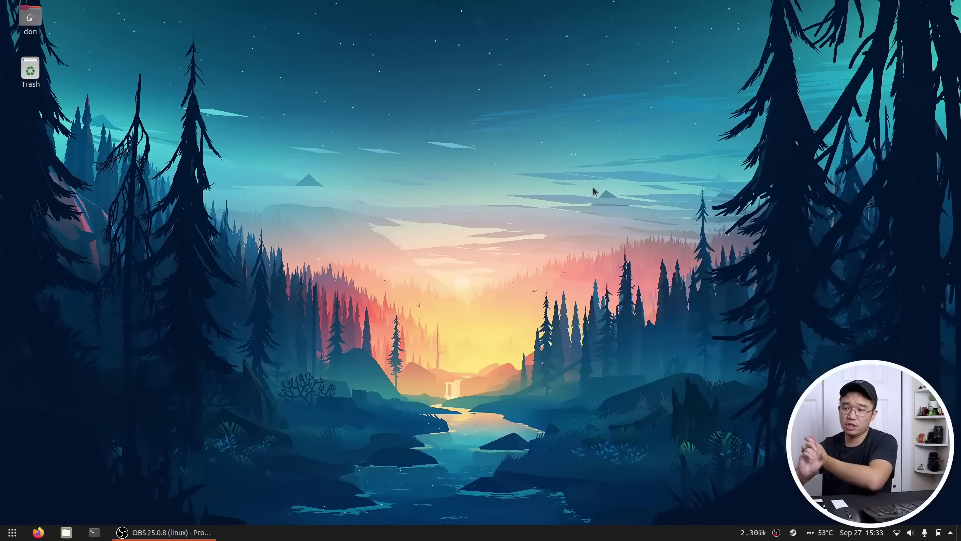